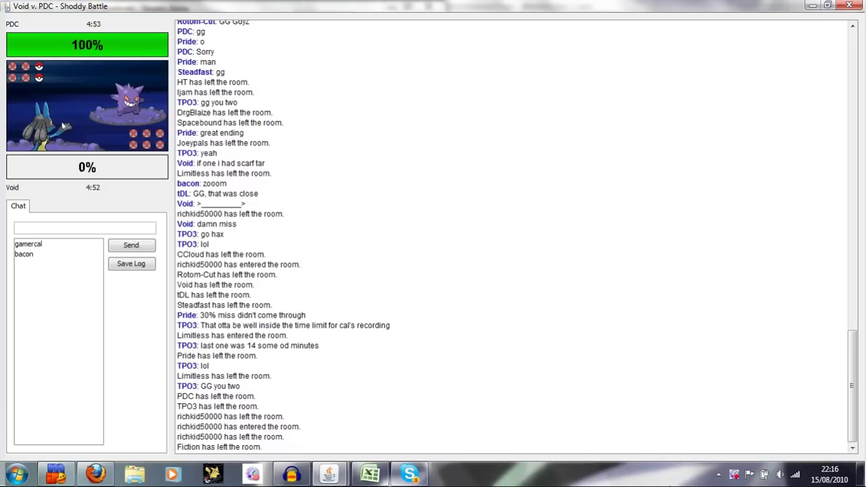
# Step: Open the BB FlashBack tray menu to reach its Stop option
pyautogui.click(736, 477)
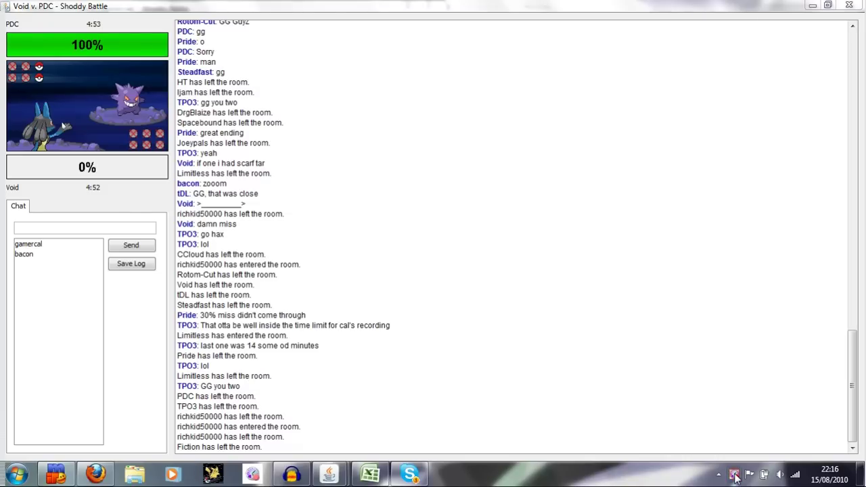